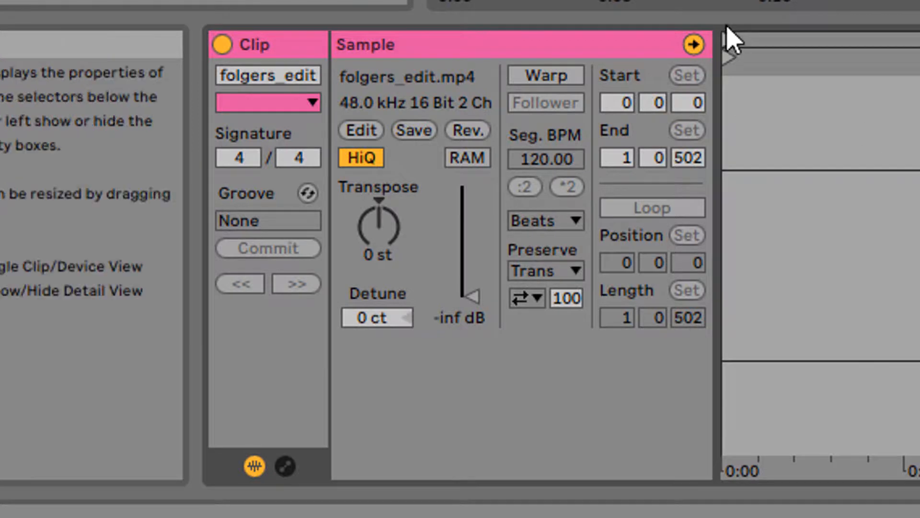
Step: Enable warping for the folgers_edit clip and make it the tempo leader
left_click(553, 80)
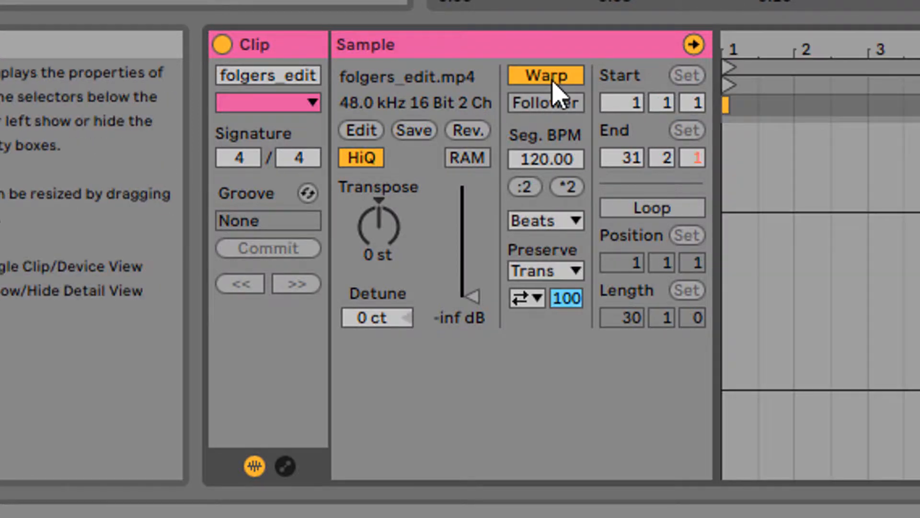
left_click(571, 105)
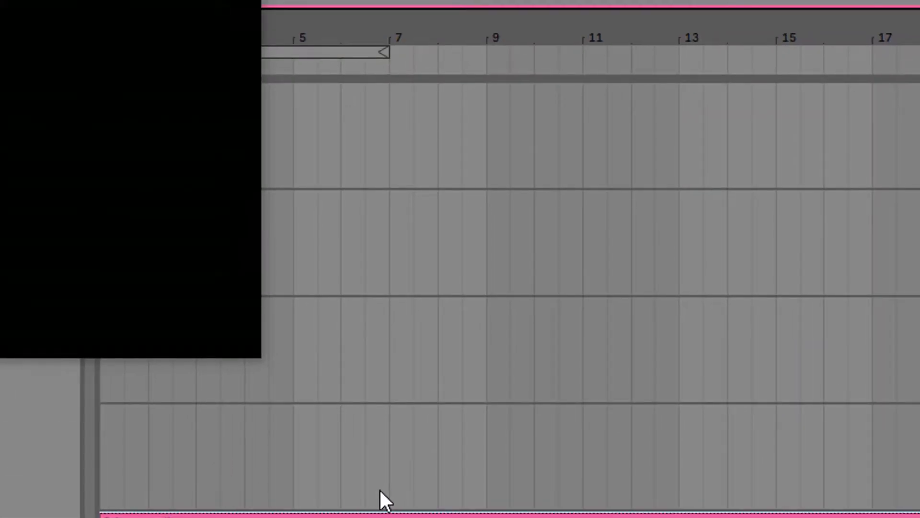
Step: Turn off the fixed grid in the arrangement so positions no longer snap
right_click(397, 67)
left_click(467, 187)
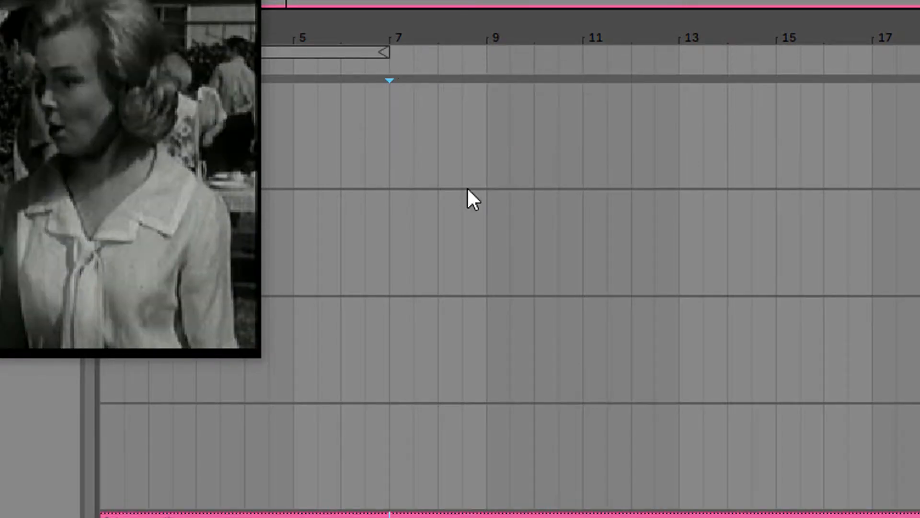
right_click(467, 188)
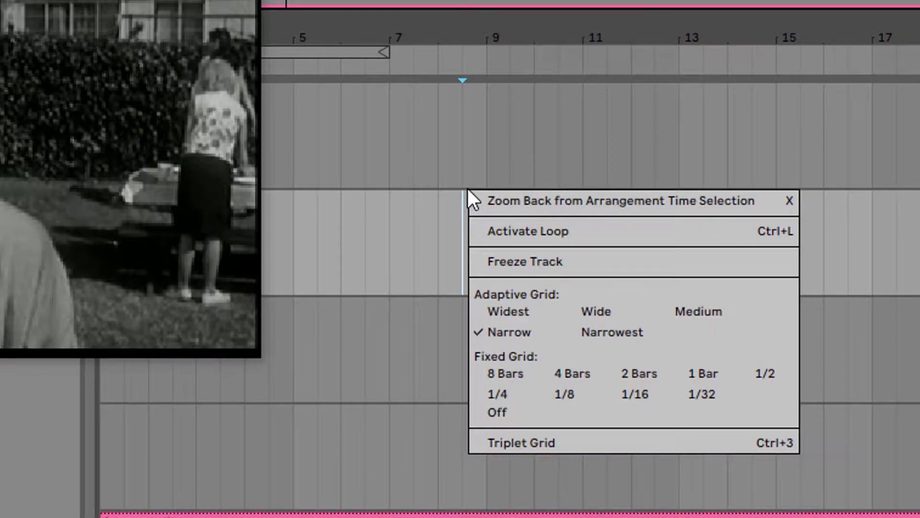
left_click(534, 413)
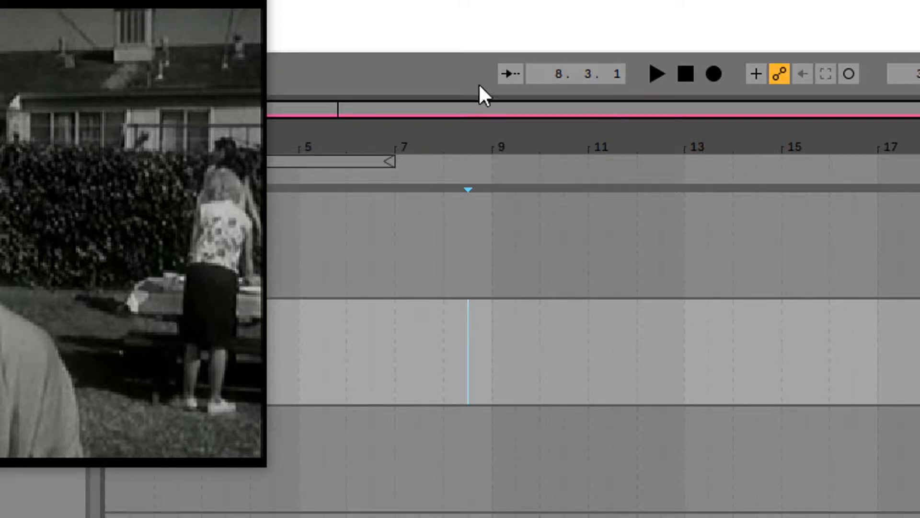
Step: Enable playback following, play the video from the start to the kitchen scene, and place the insert marker at bar 9
left_click(511, 77)
left_click(685, 74)
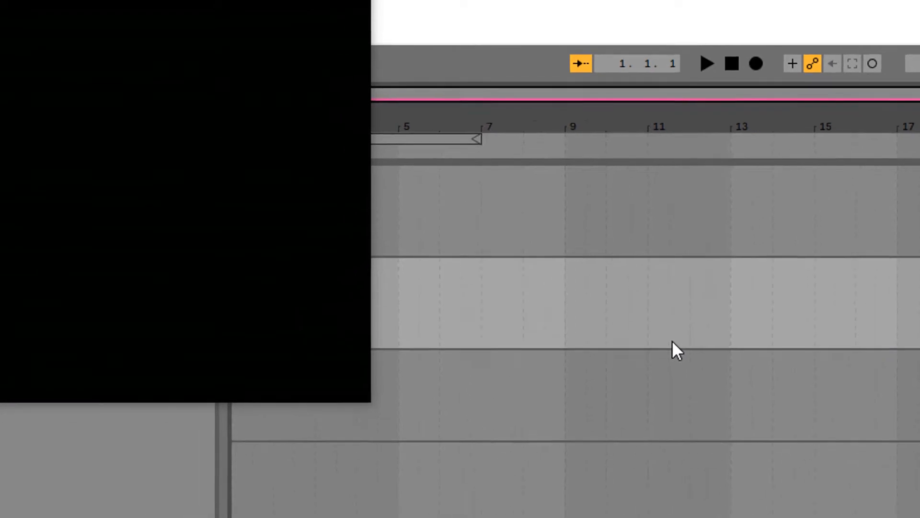
key("space")
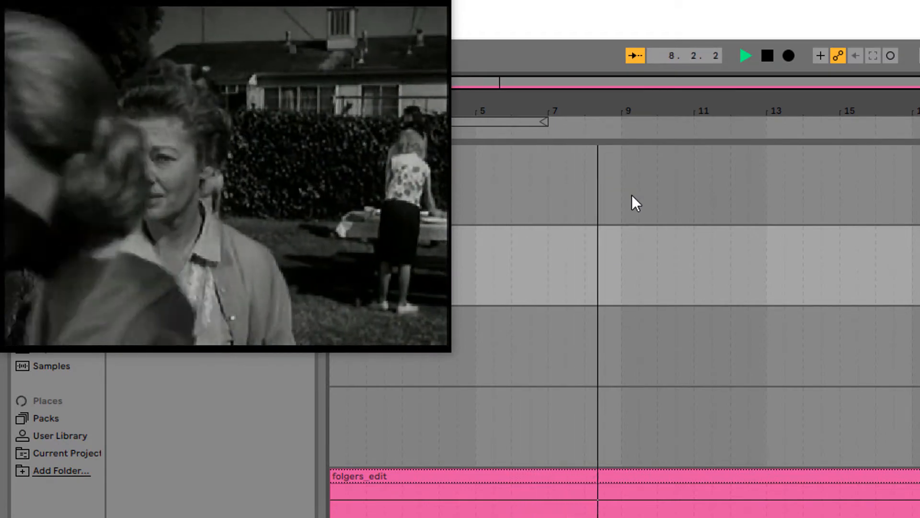
key("space")
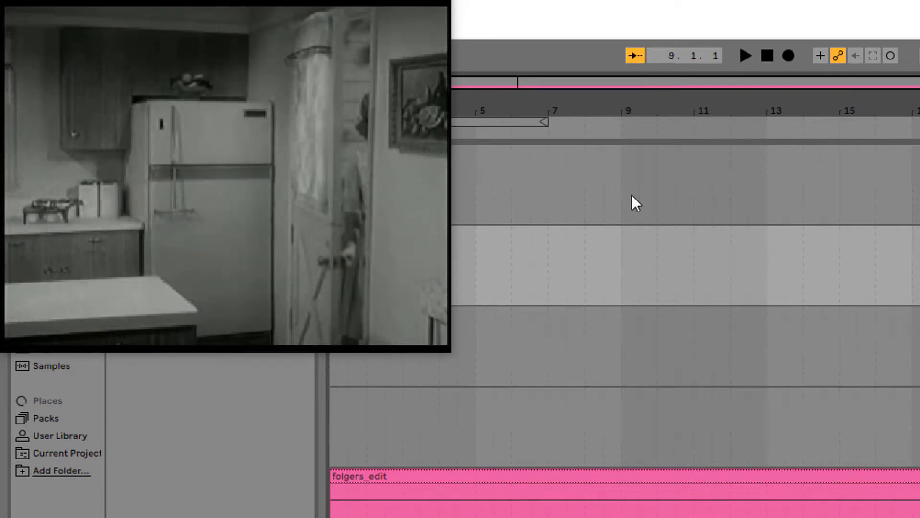
left_click(622, 182)
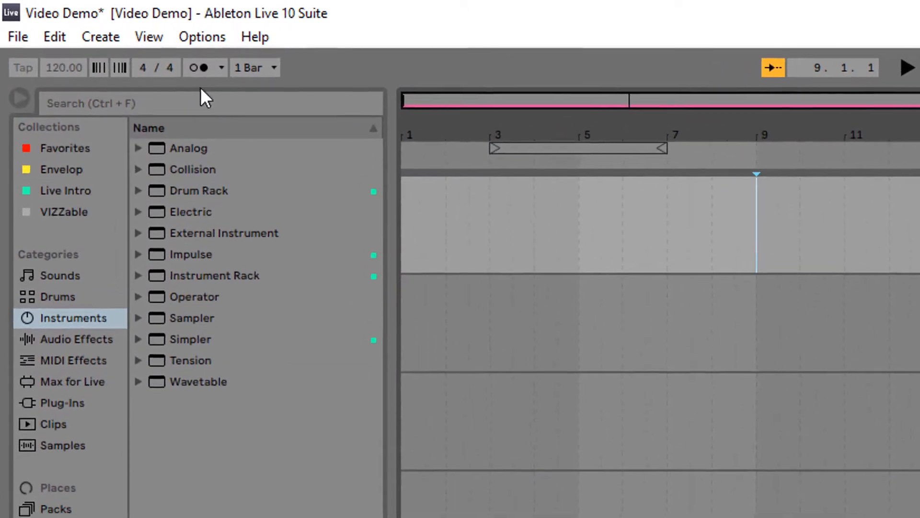
Step: Add a locator at bar 9 and keep its default name 1
left_click(120, 38)
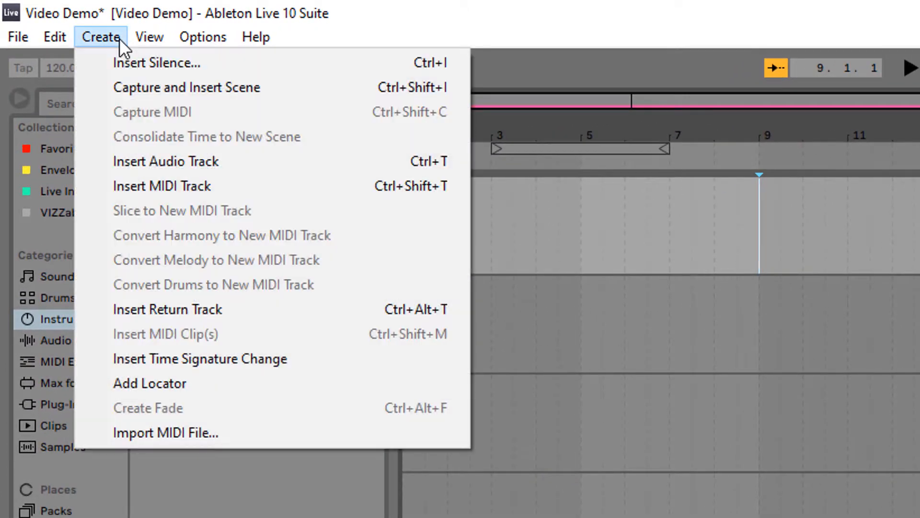
left_click(297, 382)
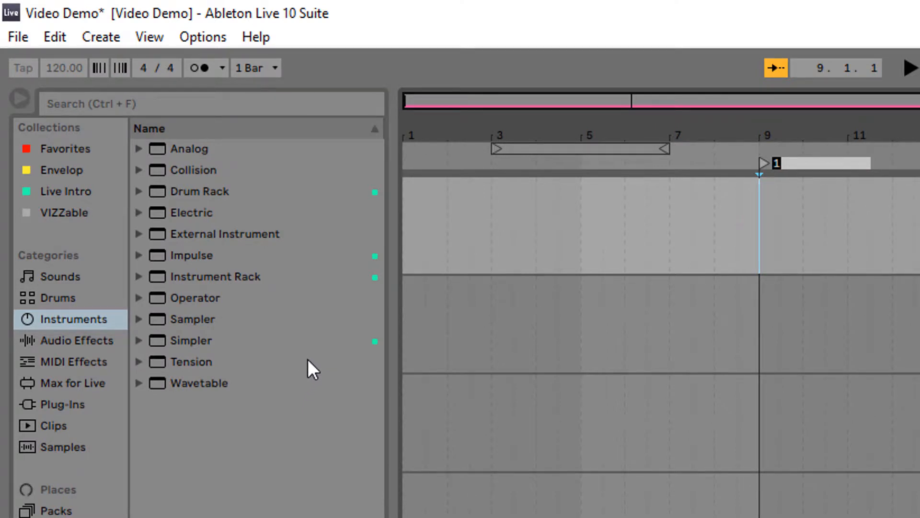
key("Return")
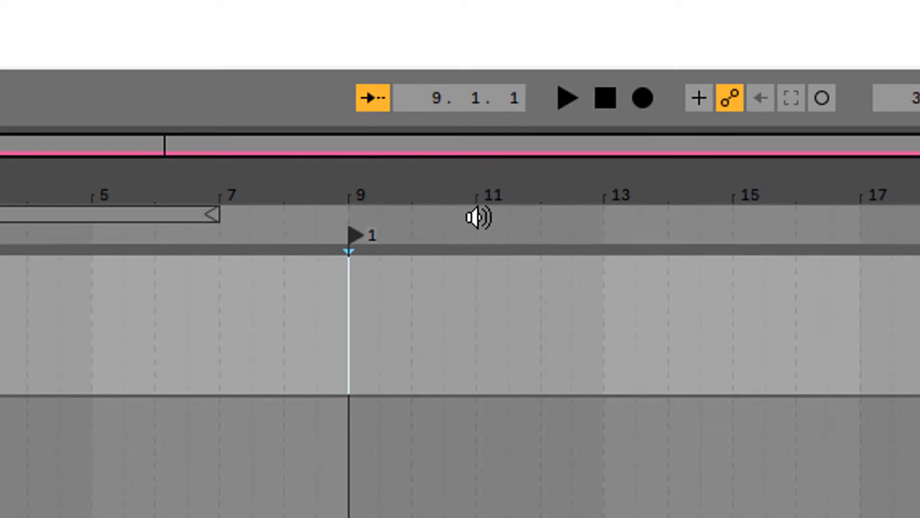
Step: Add another locator at bar 11 and keep its default name 2
right_click(478, 223)
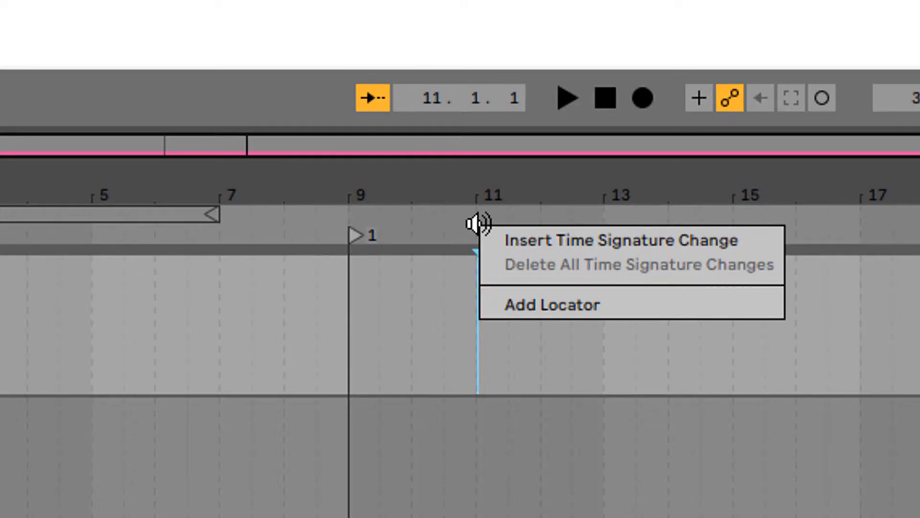
left_click(561, 307)
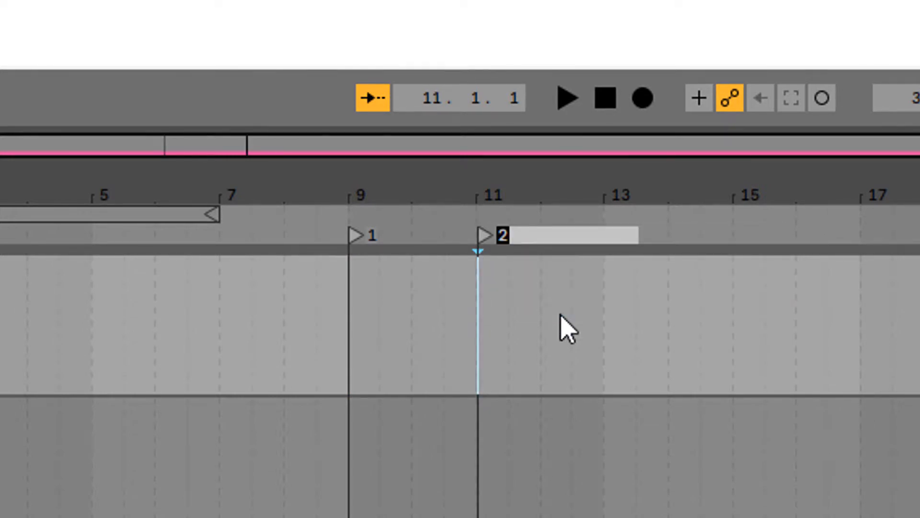
key("Return")
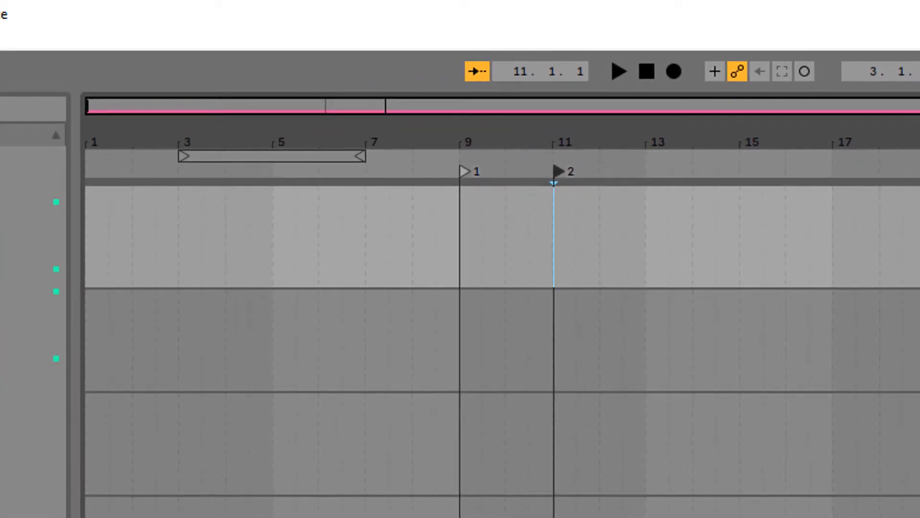
Step: Set the arrangement's adaptive grid to Narrow and nudge locator 2 onto the bar 11 grid line
right_click(522, 243)
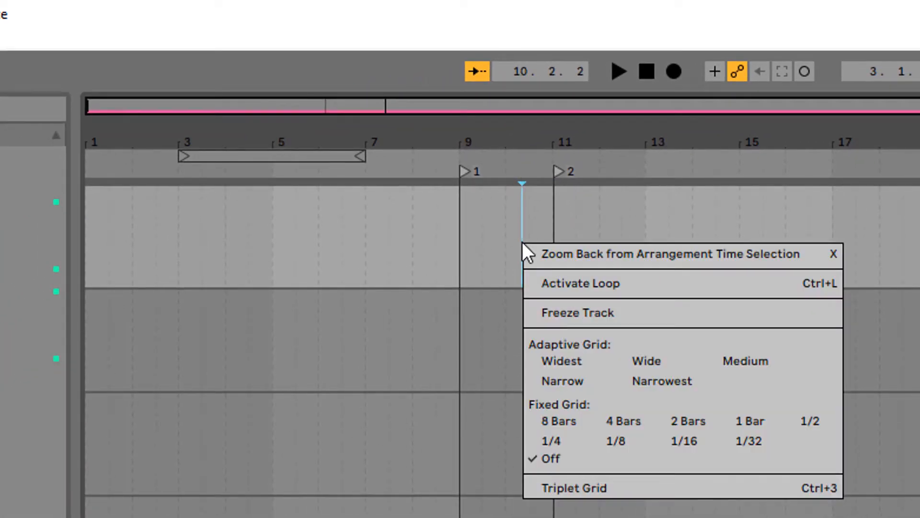
left_click(570, 383)
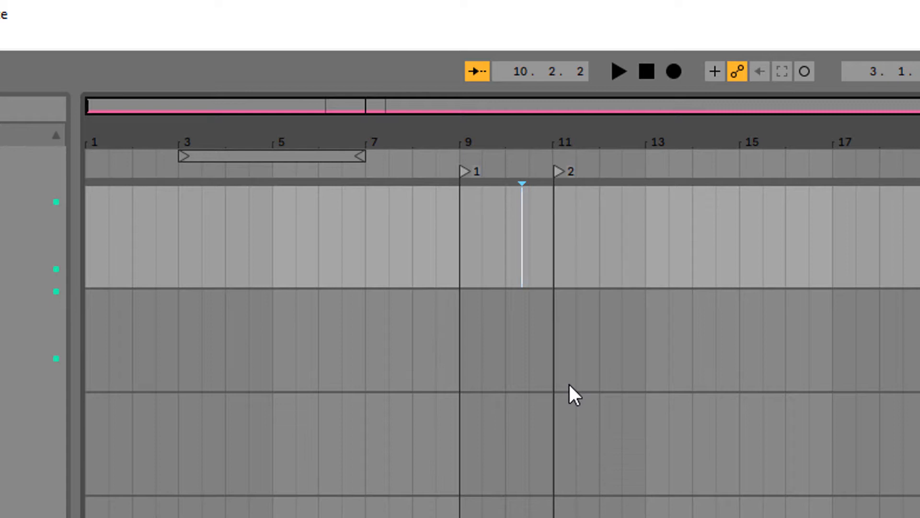
left_click(558, 168)
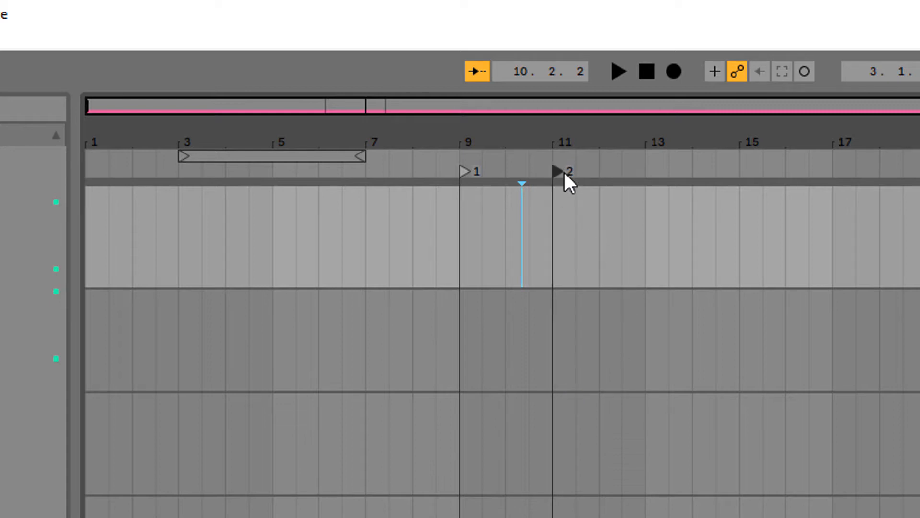
mouse_move(556, 173)
left_mouse_down()
mouse_move(577, 177)
mouse_move(561, 174)
left_mouse_up()
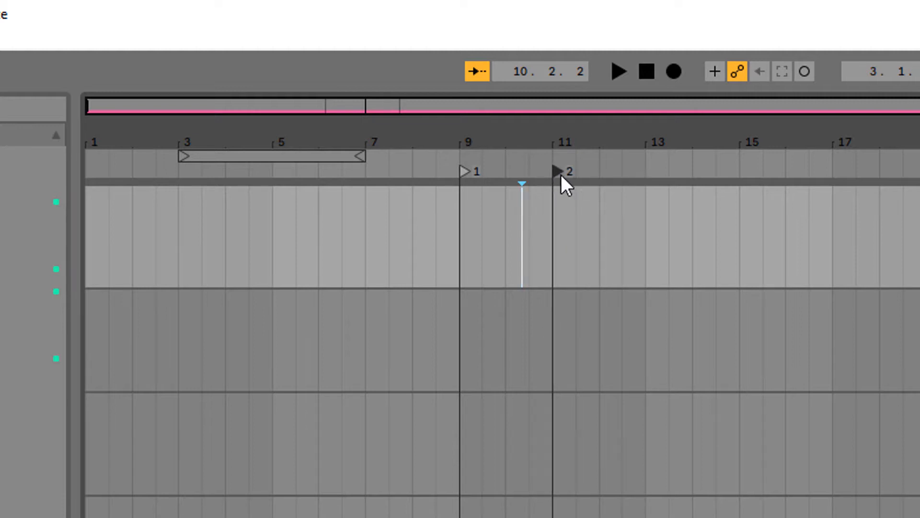
left_click(557, 230)
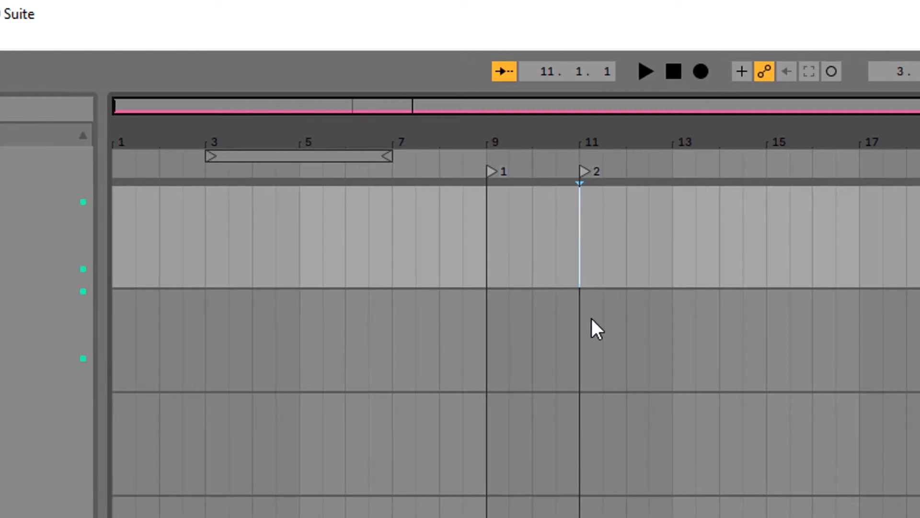
Step: Check the locator command available at bar 11 and return the playback position to the start of the arrangement
left_click(120, 42)
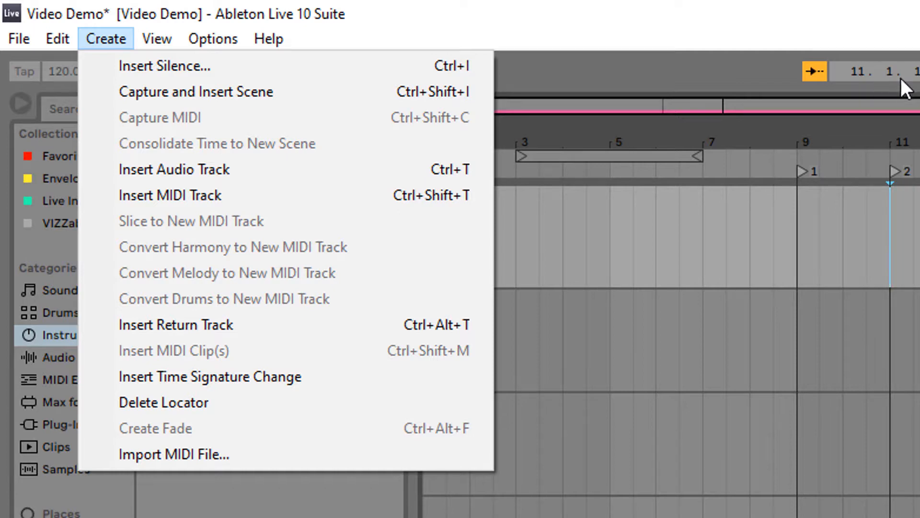
left_click(680, 235)
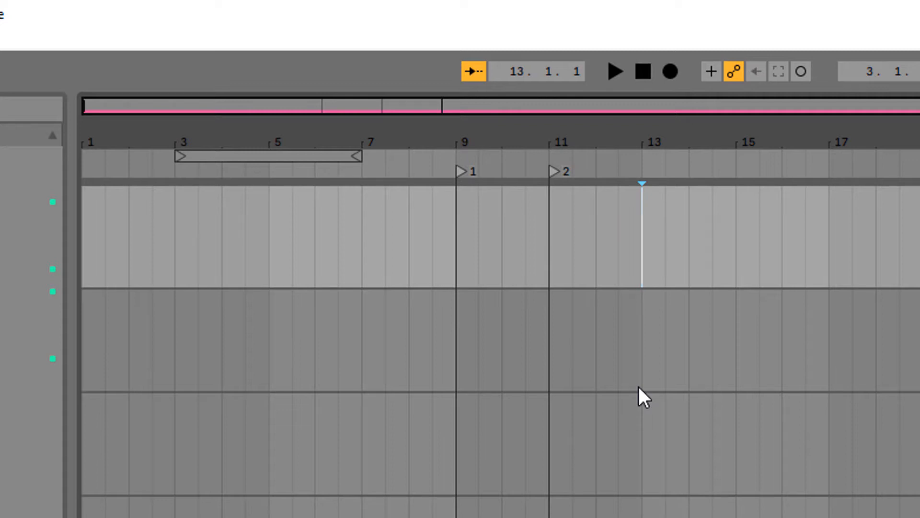
left_click(651, 67)
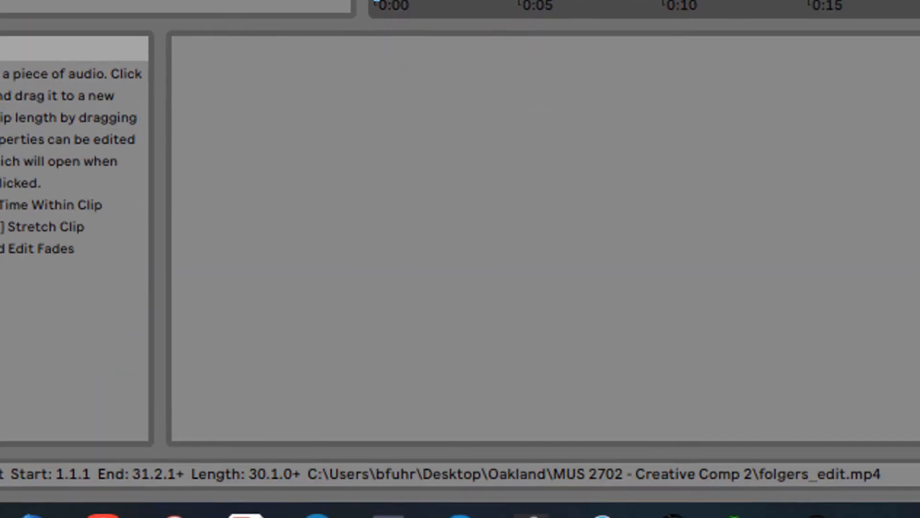
Step: Open the folgers_edit clip's properties and turn off its warping
double_click(676, 38)
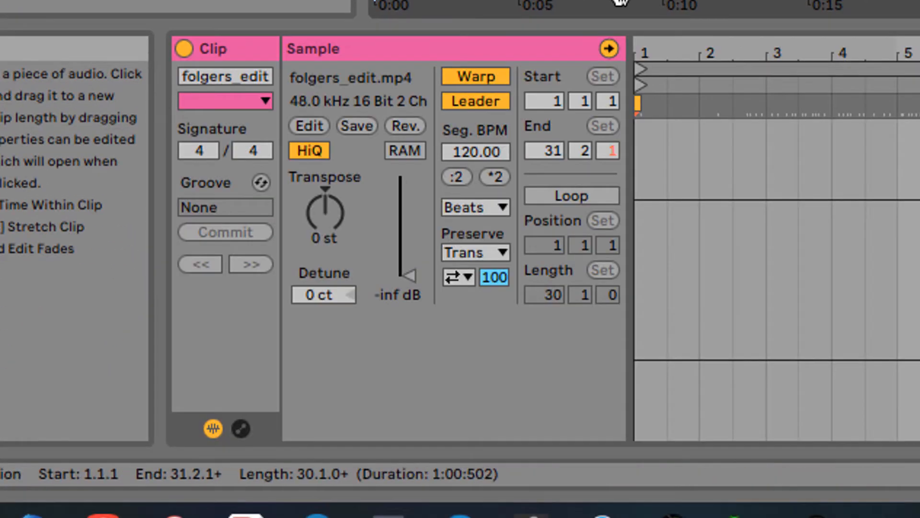
left_click(484, 75)
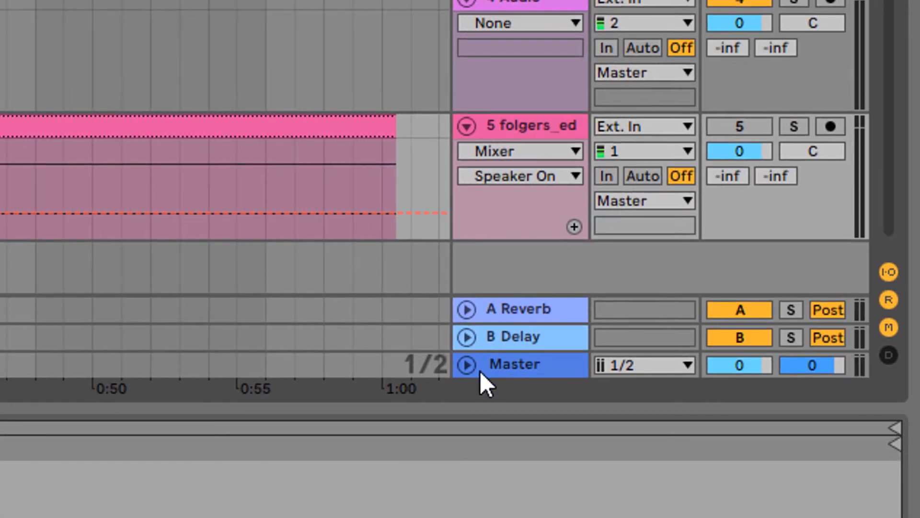
Step: Unfold the Master track and display its Mixer automation lane for Song Tempo
left_click(469, 366)
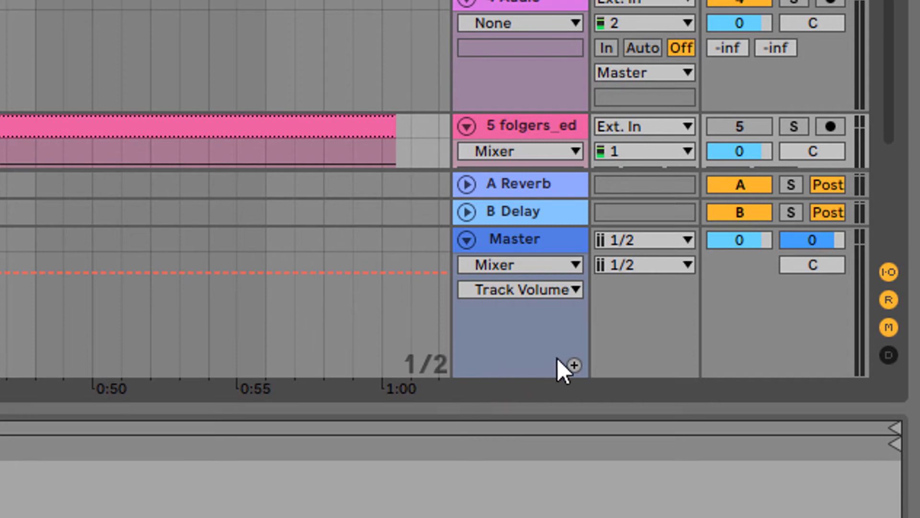
left_click(556, 257)
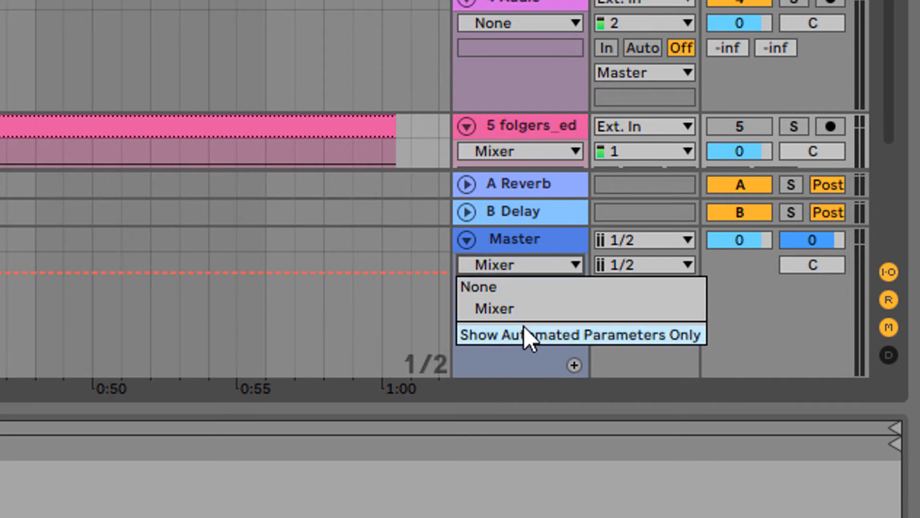
left_click(522, 308)
left_click(518, 298)
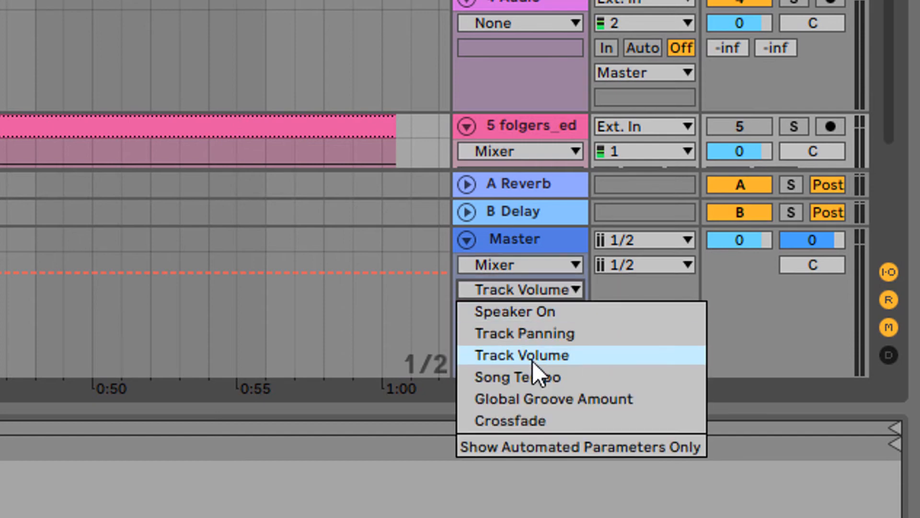
left_click(537, 379)
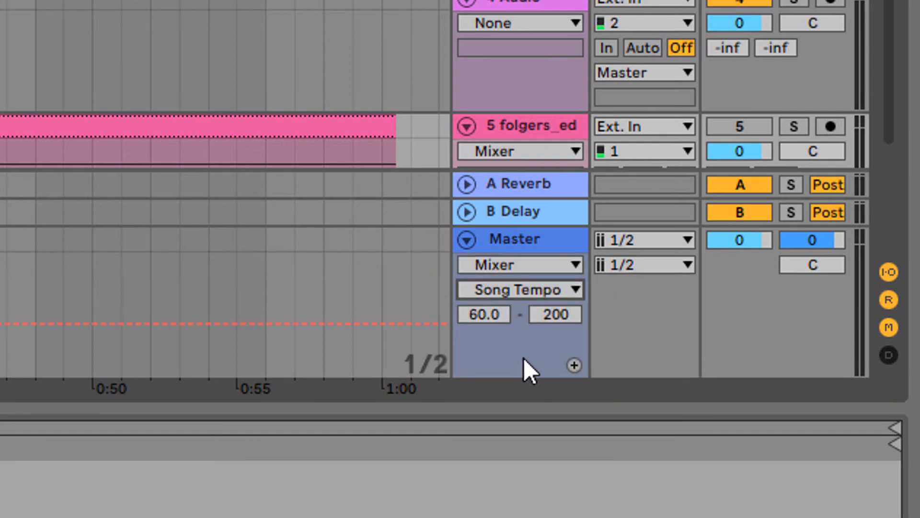